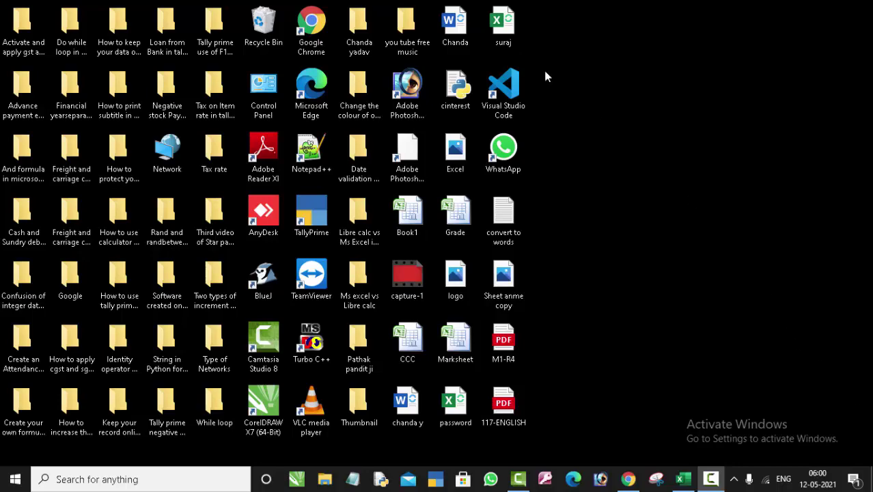
Refresh the desktop several times from its right-click menu.
{"action": "right_click", "coordinate": [568, 70]}
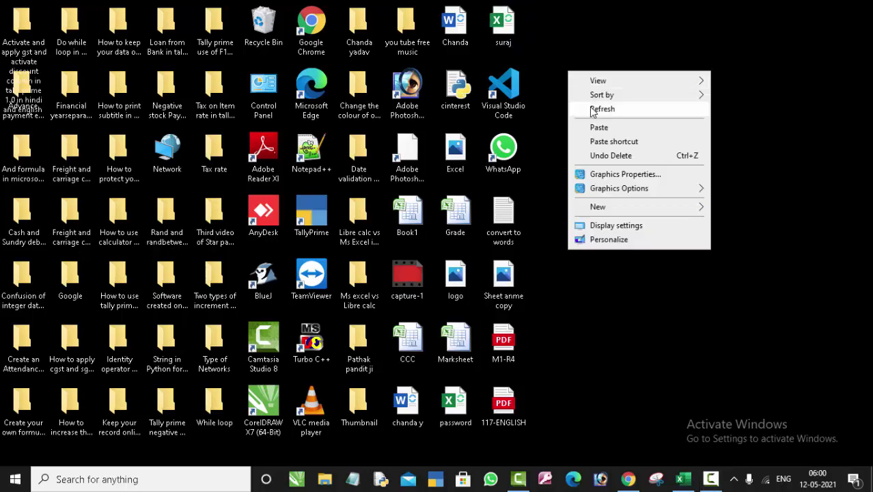
{"action": "left_click", "coordinate": [593, 111]}
{"action": "right_click", "coordinate": [584, 79]}
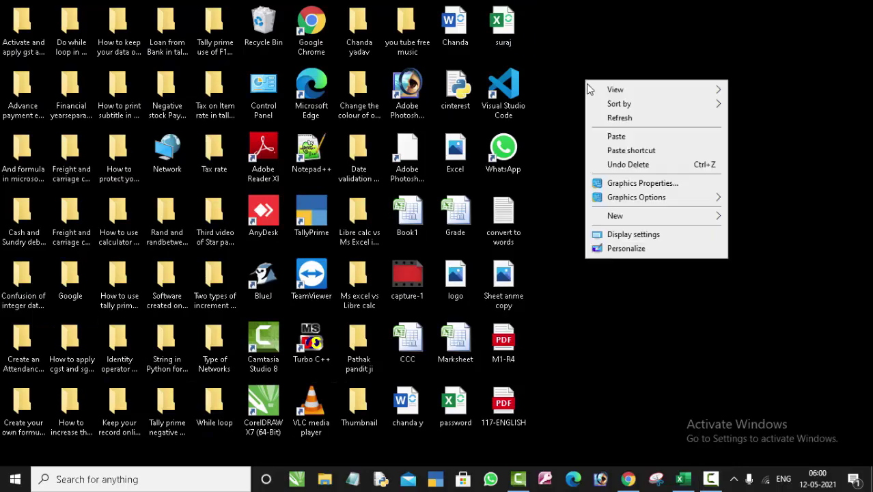
{"action": "left_click", "coordinate": [607, 118]}
{"action": "right_click", "coordinate": [607, 118]}
{"action": "left_click", "coordinate": [652, 160]}
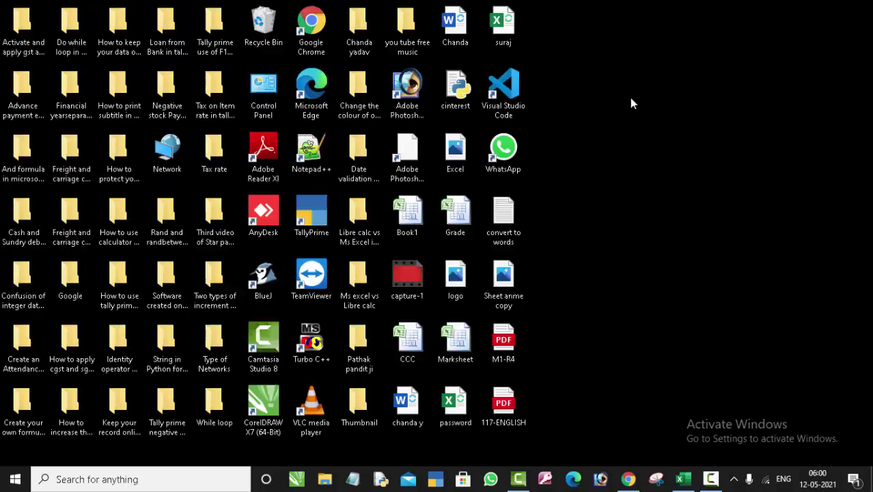
{"action": "right_click", "coordinate": [630, 98]}
{"action": "left_click", "coordinate": [647, 135]}
{"action": "right_click", "coordinate": [621, 85]}
{"action": "left_click", "coordinate": [641, 122]}
{"action": "right_click", "coordinate": [626, 84]}
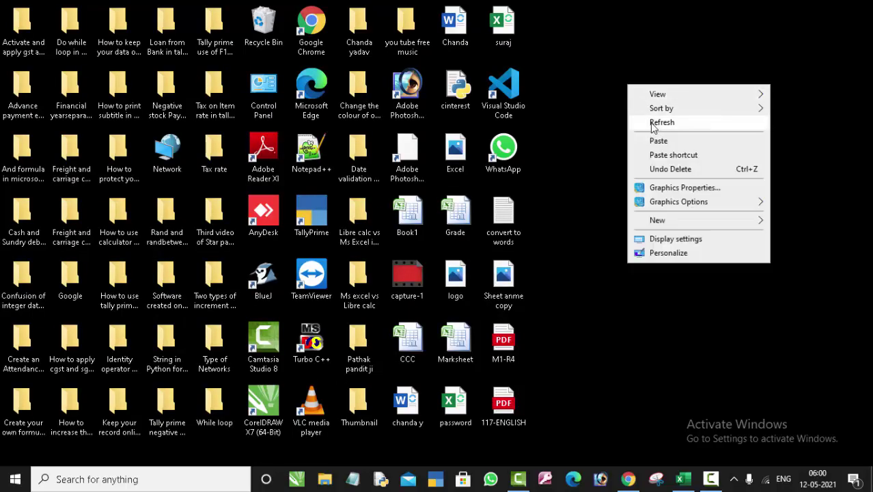
{"action": "left_click", "coordinate": [652, 123]}
{"action": "right_click", "coordinate": [652, 126]}
{"action": "left_click", "coordinate": [677, 166]}
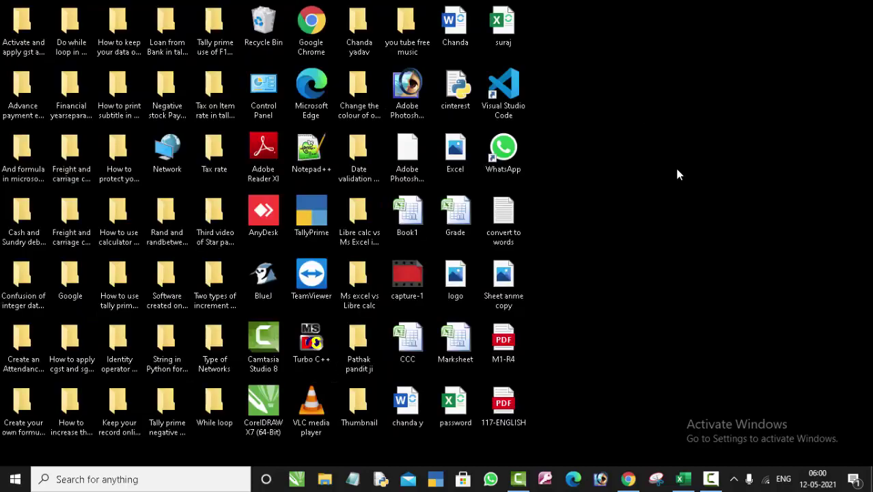
Open 117-ENGLISH.pdf in Edge and scroll through the Model Paper-2020 first page.
{"action": "double_click", "coordinate": [506, 405]}
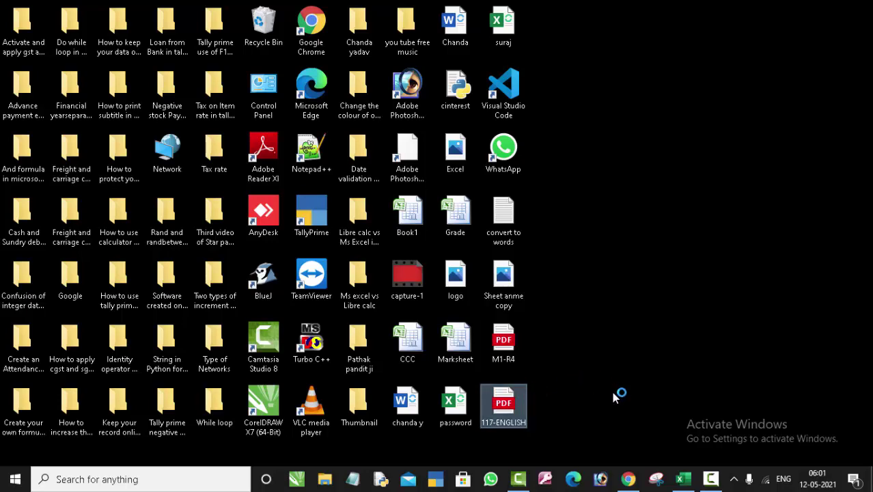
{"action": "scroll", "coordinate": [478, 266], "scroll_direction": "down", "scroll_amount": 1}
{"action": "scroll", "coordinate": [492, 294], "scroll_direction": "down", "scroll_amount": 1}
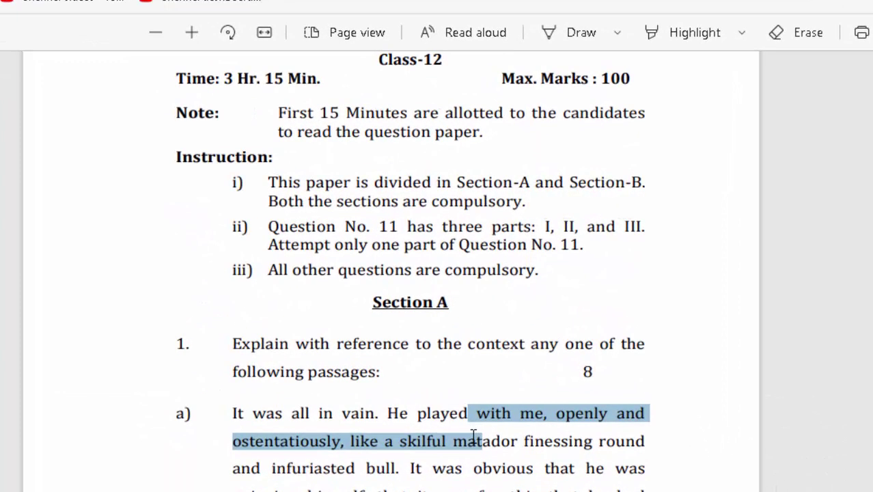
{"action": "scroll", "coordinate": [454, 395], "scroll_direction": "up", "scroll_amount": 3}
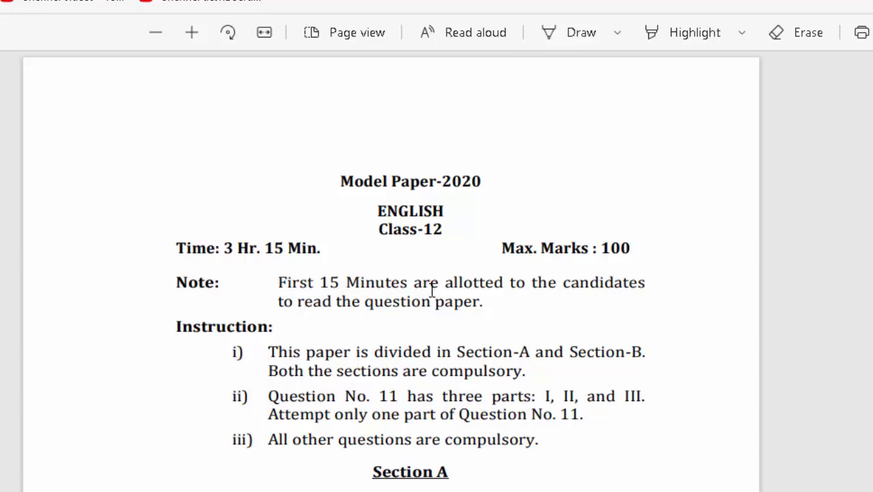
{"action": "scroll", "coordinate": [473, 425], "scroll_direction": "down", "scroll_amount": 3}
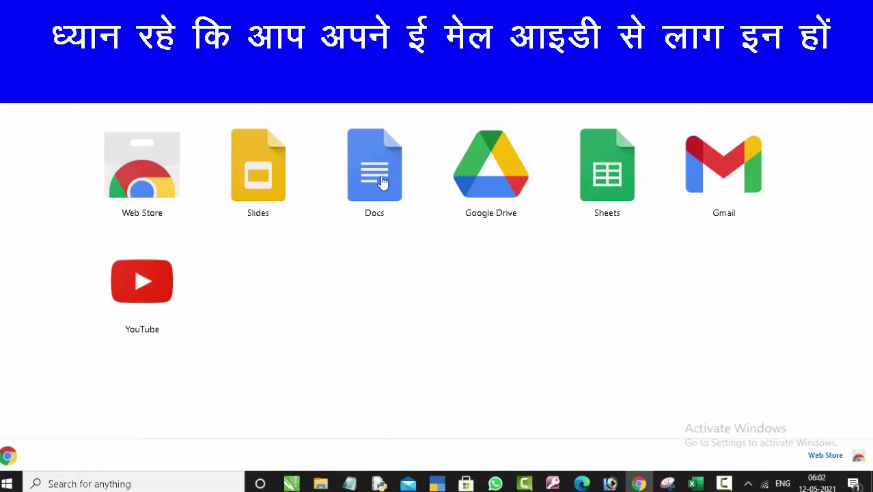
Open Google Docs from the apps page, then go to Google Drive from the main menu.
{"action": "left_click", "coordinate": [384, 182]}
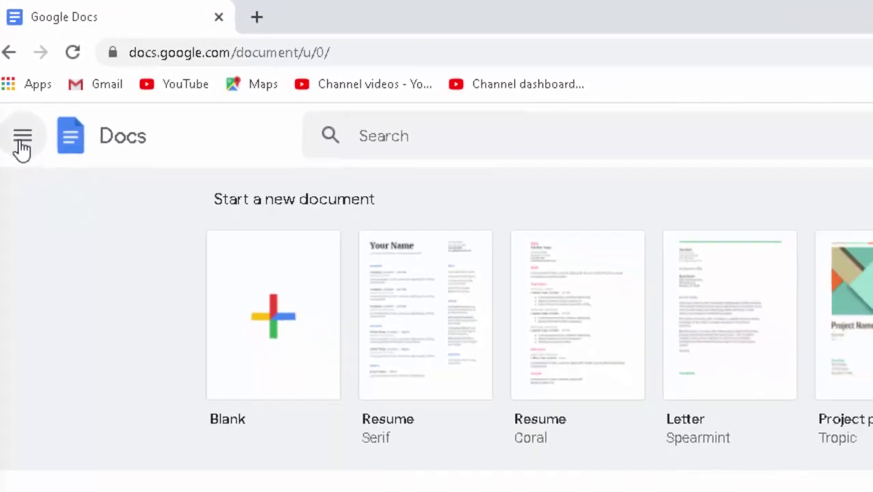
{"action": "left_click", "coordinate": [26, 168]}
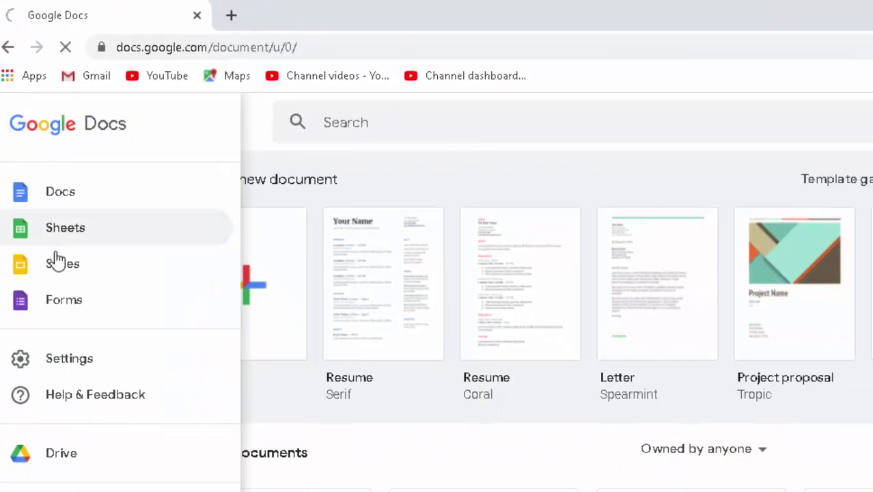
{"action": "left_click", "coordinate": [79, 200]}
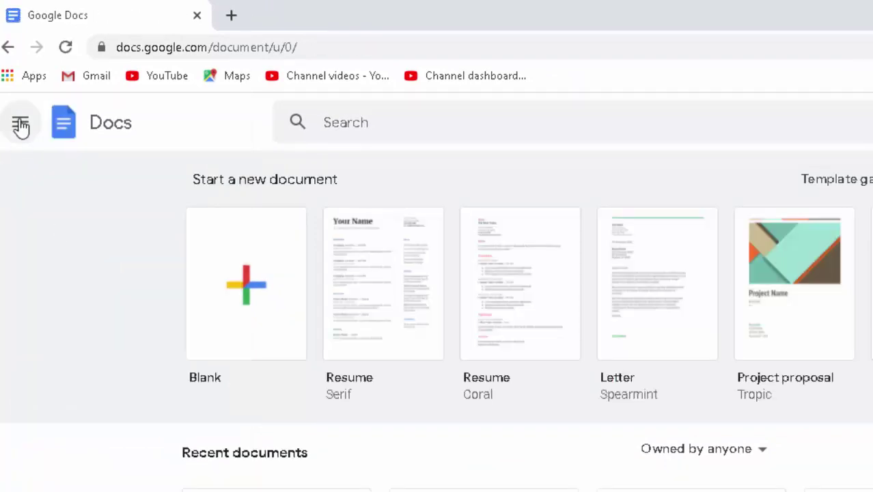
{"action": "left_click", "coordinate": [21, 125]}
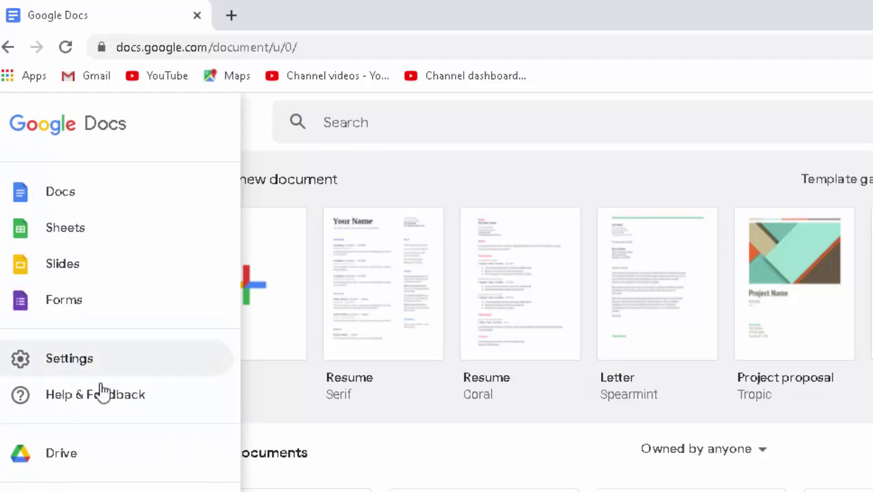
{"action": "left_click", "coordinate": [113, 470]}
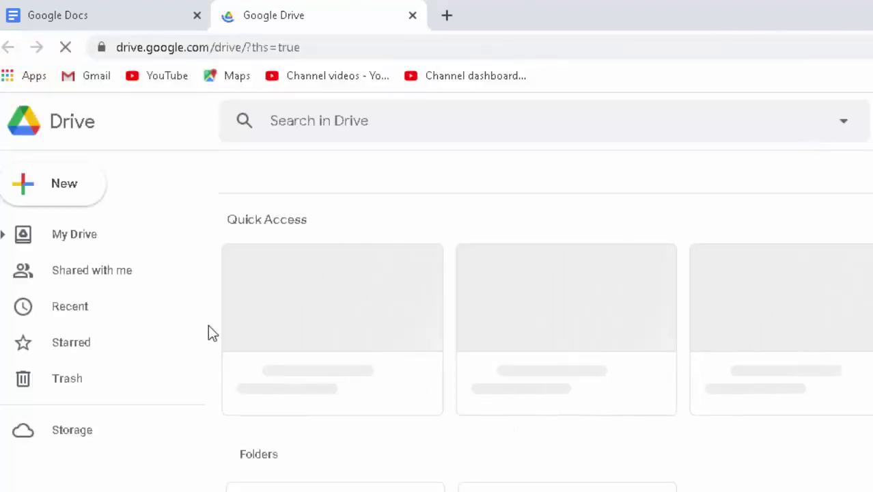
Upload 117-ENGLISH.pdf to Drive and preview the uploaded file.
{"action": "left_click", "coordinate": [62, 192]}
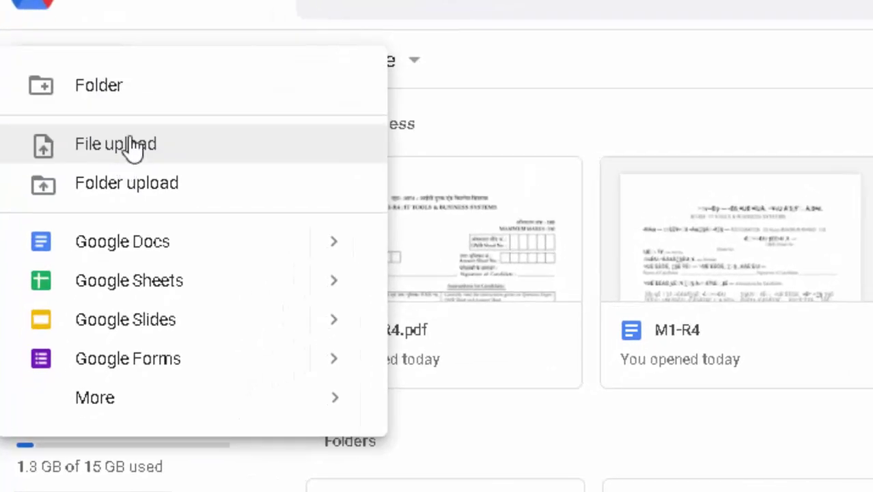
{"action": "left_click", "coordinate": [133, 146]}
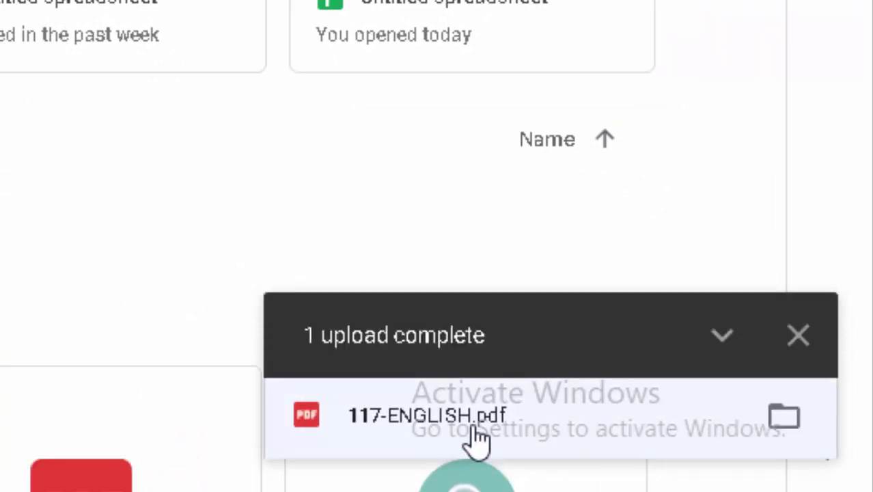
{"action": "left_click", "coordinate": [472, 429]}
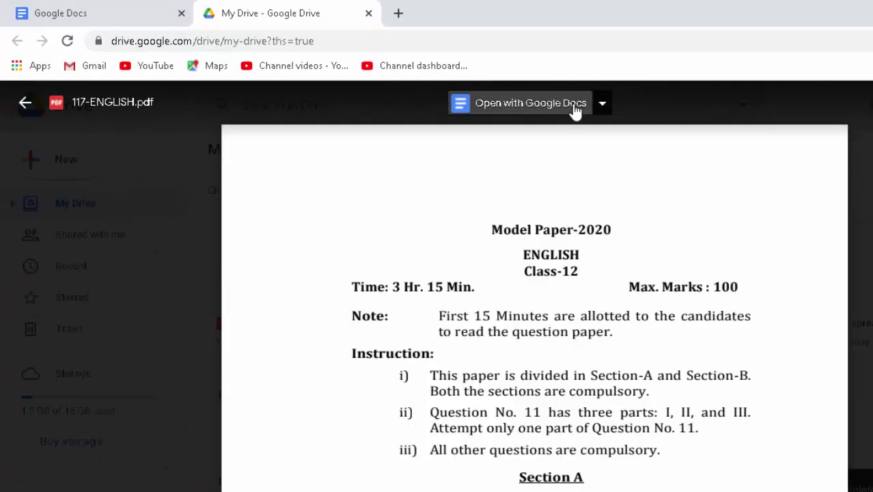
Convert 117-ENGLISH.pdf into an editable Google Doc.
{"action": "left_click", "coordinate": [546, 111]}
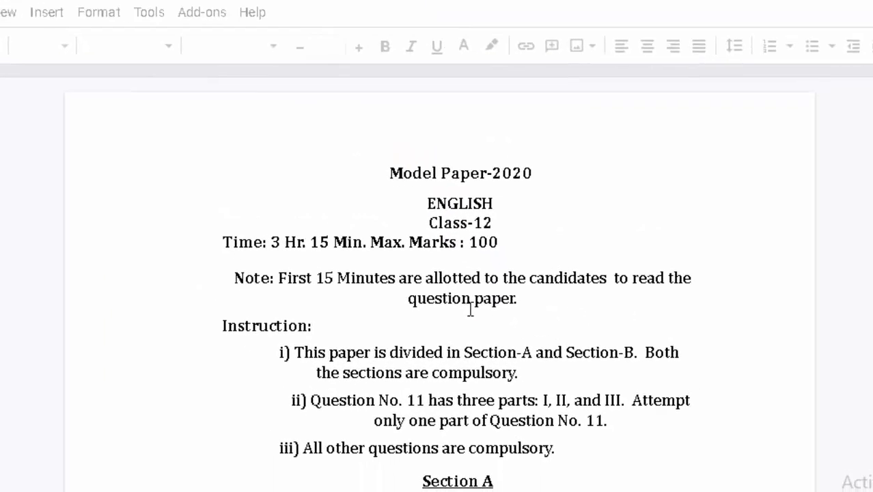
{"action": "left_click", "coordinate": [535, 387]}
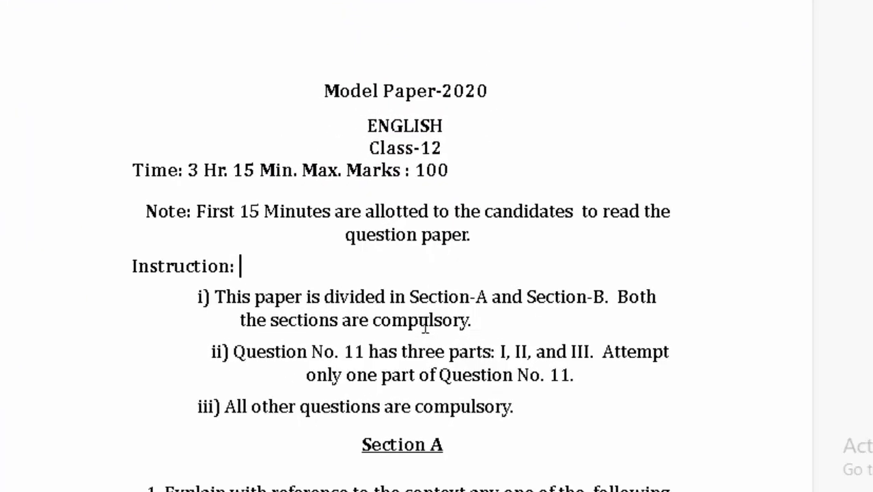
{"action": "scroll", "coordinate": [437, 239], "scroll_direction": "down", "scroll_amount": 5}
{"action": "scroll", "coordinate": [495, 239], "scroll_direction": "down", "scroll_amount": 5}
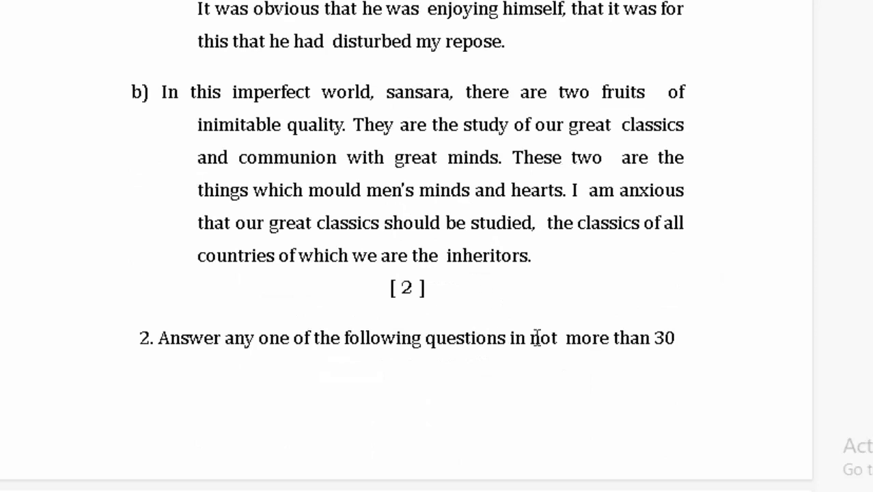
Delete the '30' and join 'words: 4' back onto question 2's instruction line.
{"action": "left_click", "coordinate": [690, 337]}
{"action": "key", "text": "BackSpace"}
{"action": "key", "text": "BackSpace"}
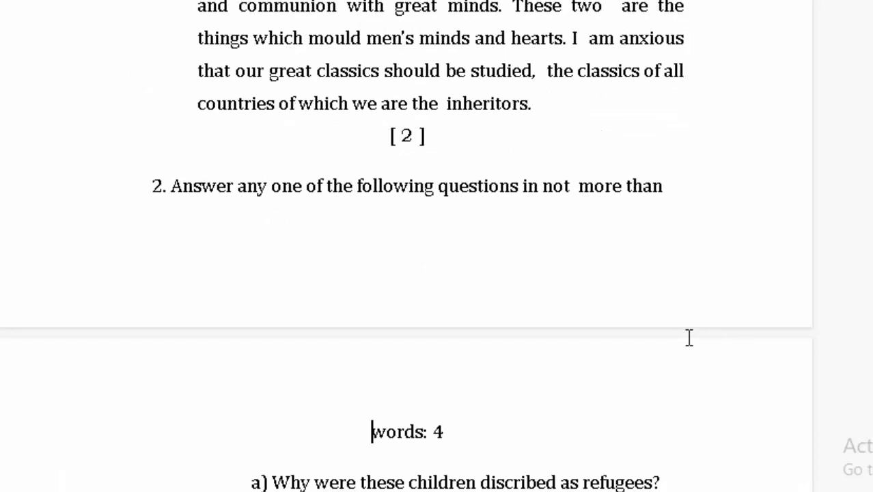
{"action": "left_click", "coordinate": [691, 187]}
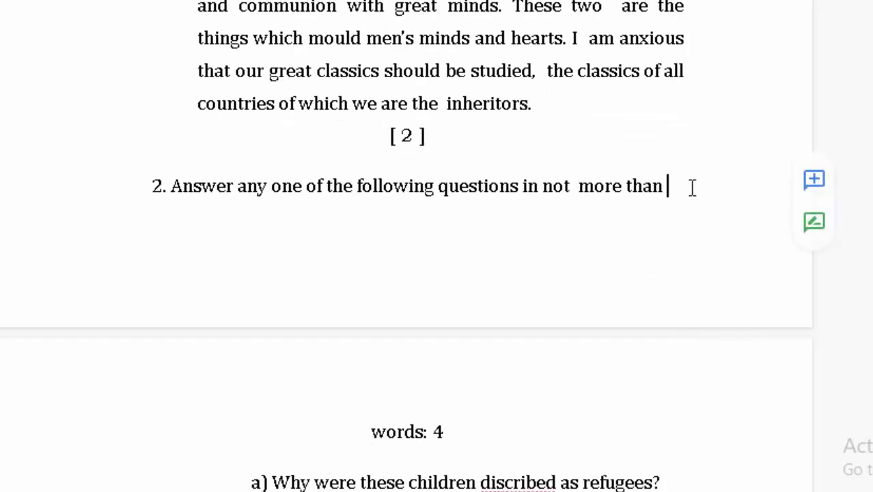
{"action": "type", "text": "4"}
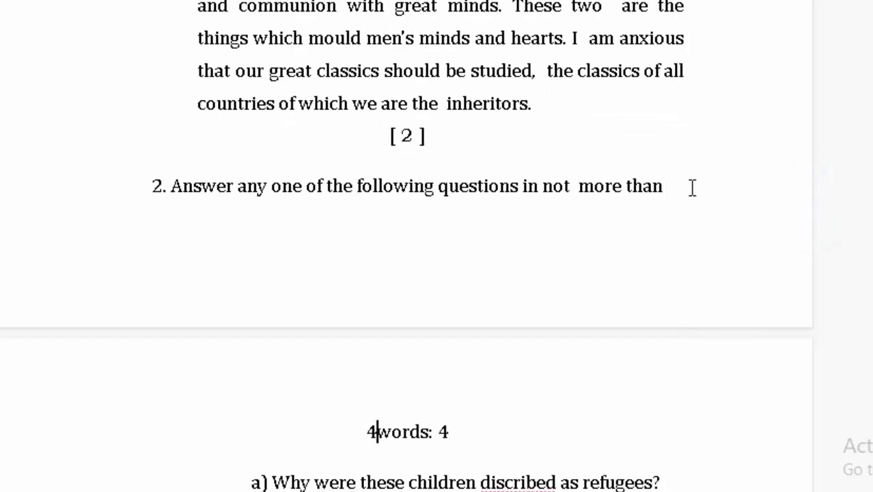
{"action": "key", "text": "BackSpace"}
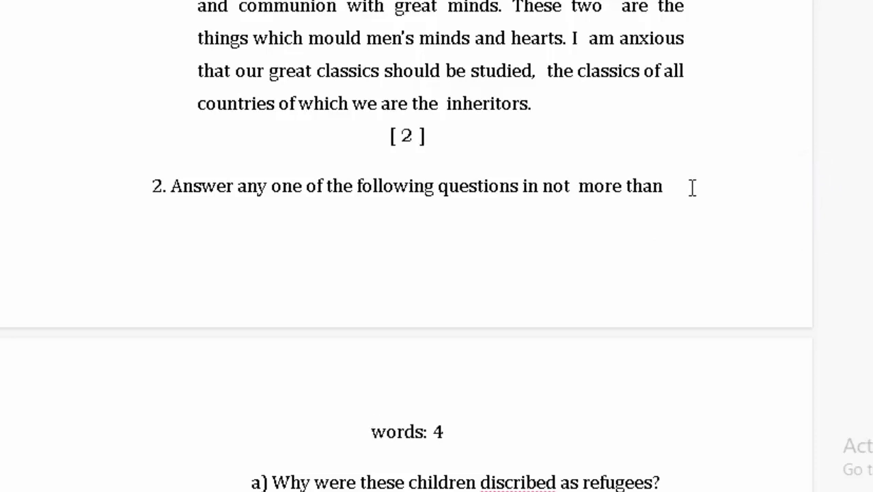
{"action": "key", "text": "BackSpace"}
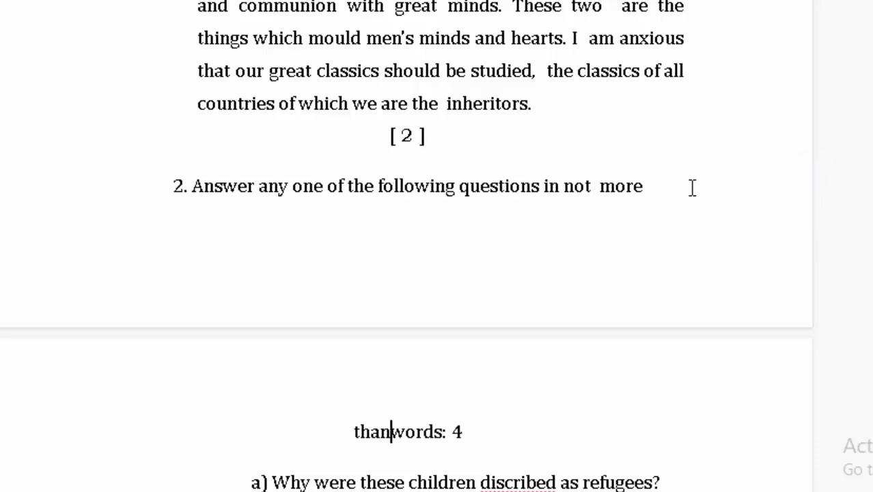
Replace the two characters before 'more' with 'is'.
{"action": "left_click", "coordinate": [599, 186]}
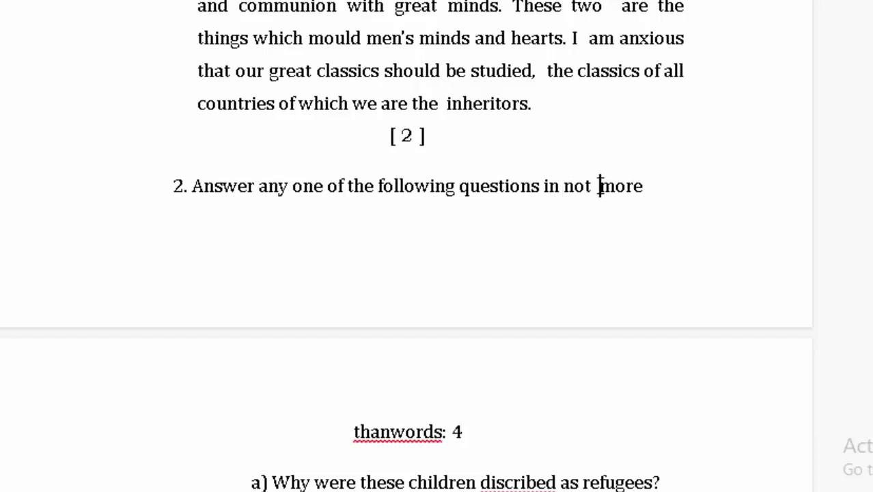
{"action": "key", "text": "BackSpace"}
{"action": "key", "text": "BackSpace"}
{"action": "key", "text": "BackSpace"}
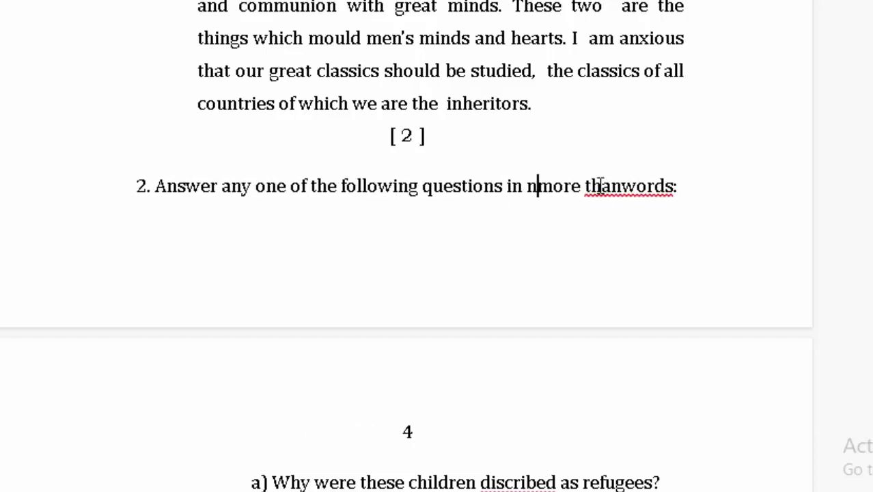
{"action": "key", "text": "BackSpace"}
{"action": "type", "text": "is"}
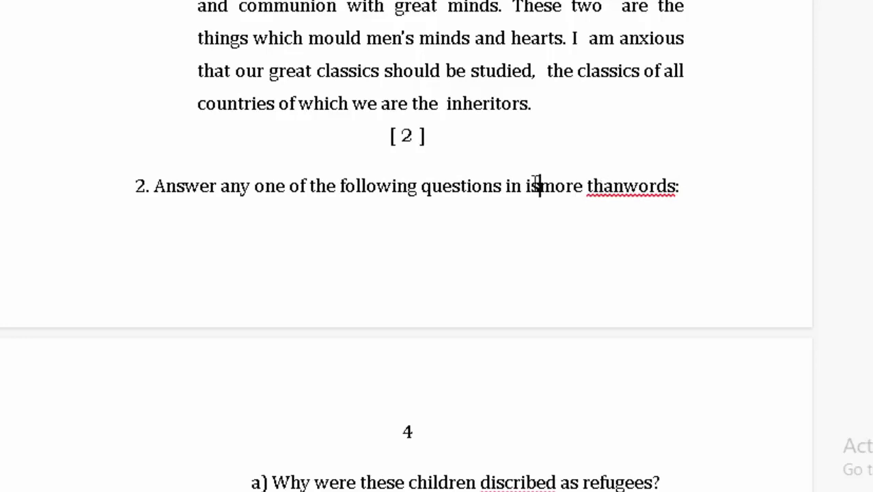
{"action": "scroll", "coordinate": [536, 183], "scroll_direction": "up", "scroll_amount": 5}
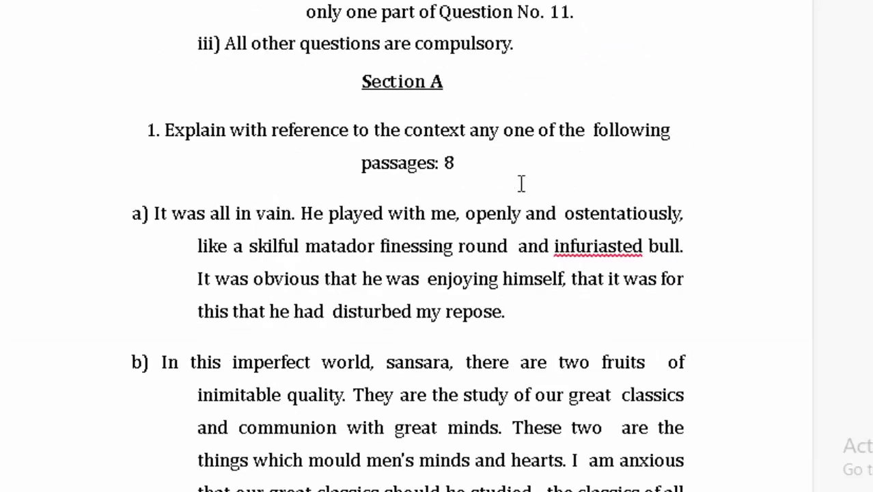
{"action": "scroll", "coordinate": [520, 184], "scroll_direction": "up", "scroll_amount": 5}
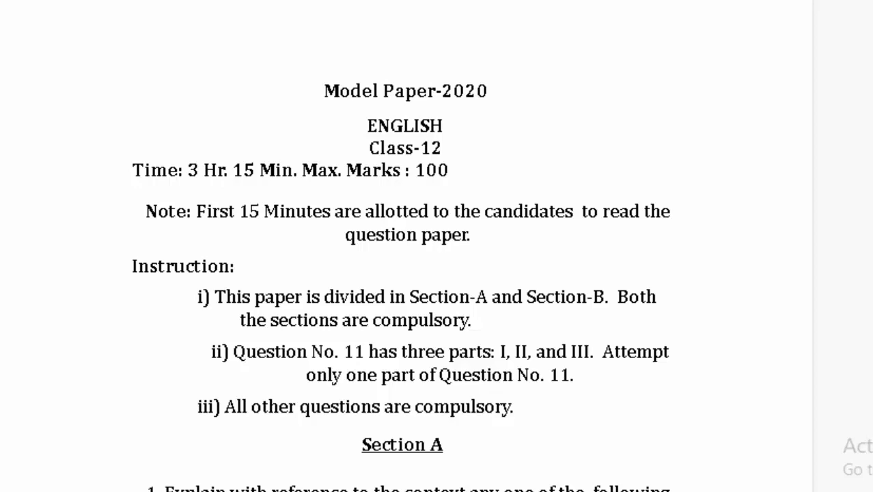
{"action": "left_click", "coordinate": [87, 88]}
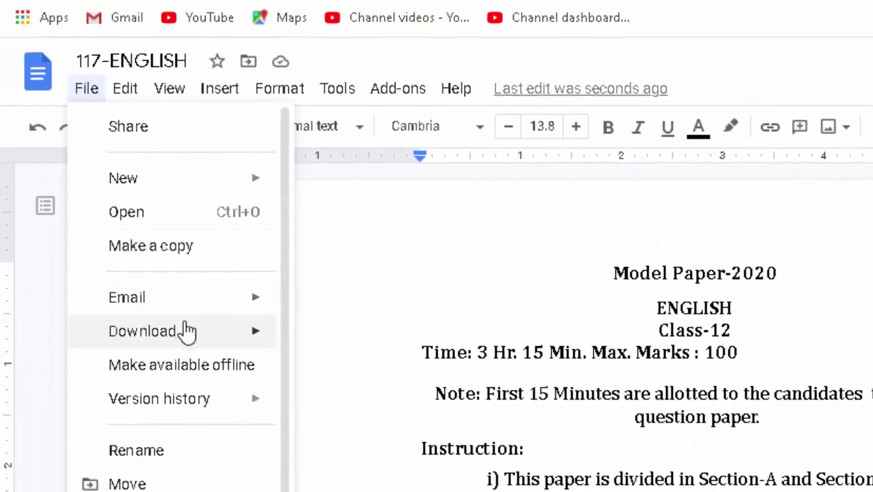
Download the document as 117-ENGLISH.docx and show its download options.
{"action": "mouse_move", "coordinate": [189, 335]}
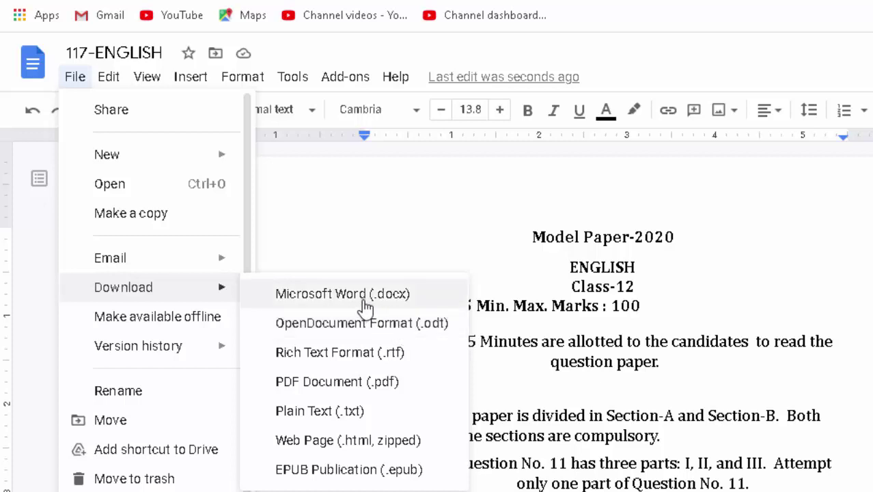
{"action": "left_click", "coordinate": [365, 307]}
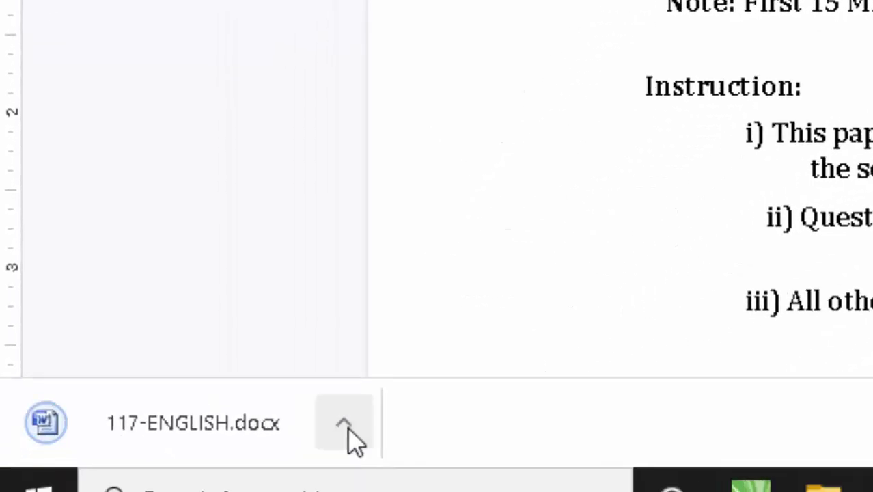
{"action": "left_click", "coordinate": [346, 429]}
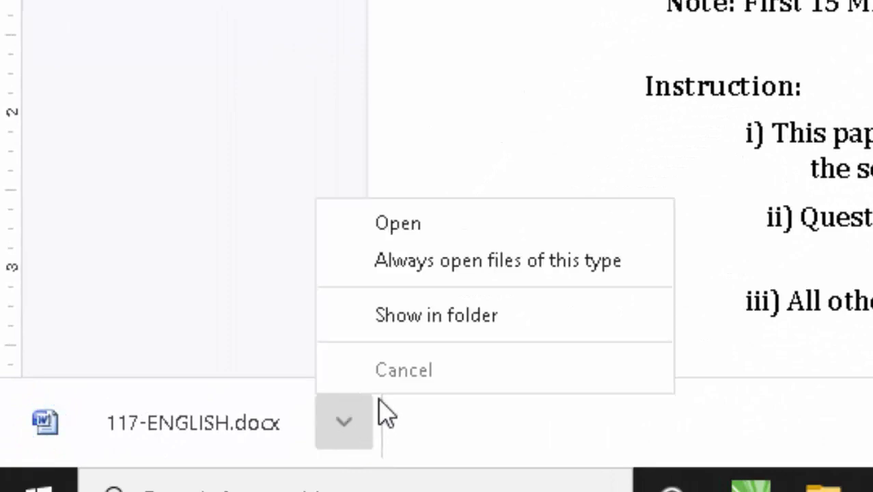
Locate 117-ENGLISH.docx in the Downloads folder and open it in Microsoft Word.
{"action": "left_click", "coordinate": [430, 322]}
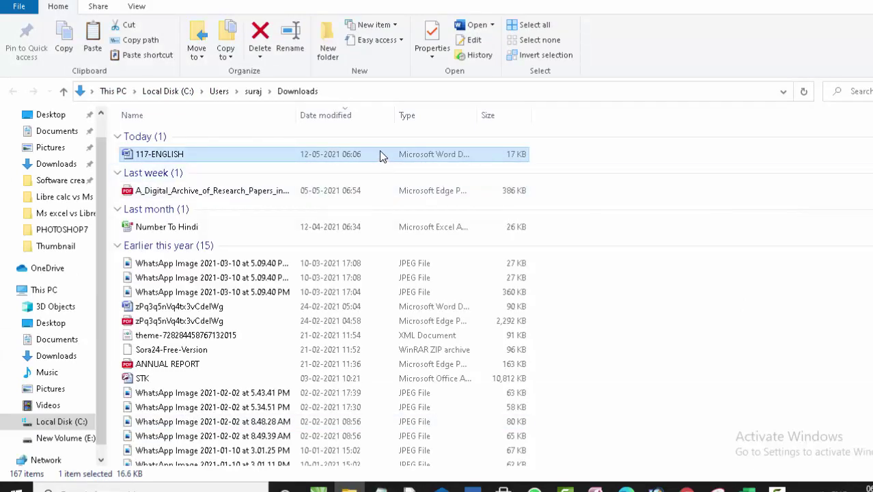
{"action": "right_click", "coordinate": [414, 150]}
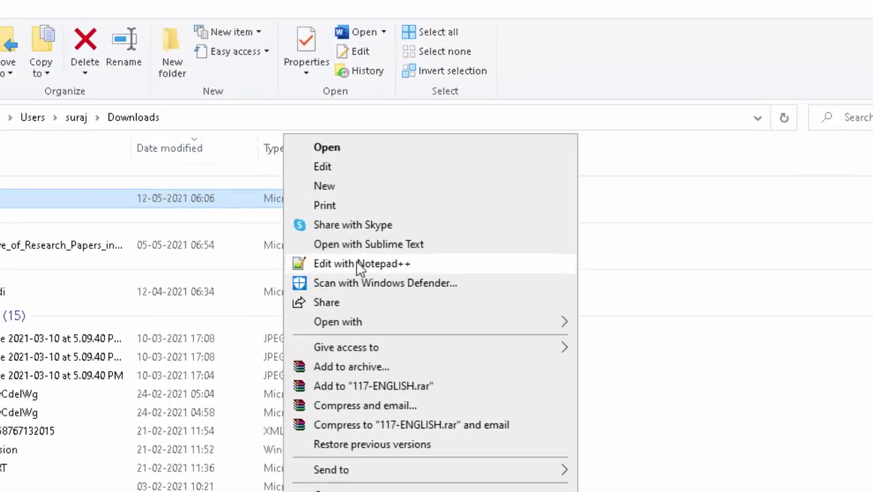
{"action": "double_click", "coordinate": [286, 235]}
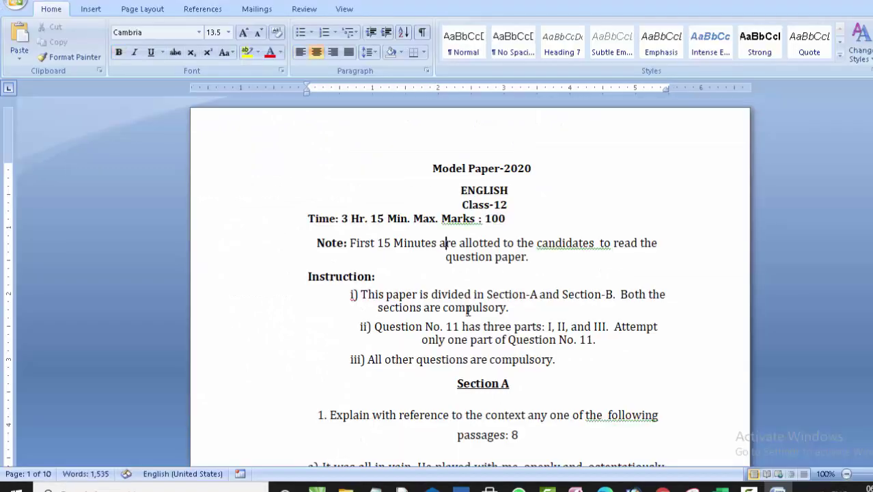
{"action": "scroll", "coordinate": [467, 310], "scroll_direction": "down", "scroll_amount": 3}
{"action": "scroll", "coordinate": [467, 311], "scroll_direction": "down", "scroll_amount": 3}
{"action": "scroll", "coordinate": [464, 314], "scroll_direction": "down", "scroll_amount": 5}
{"action": "scroll", "coordinate": [465, 316], "scroll_direction": "down", "scroll_amount": 7}
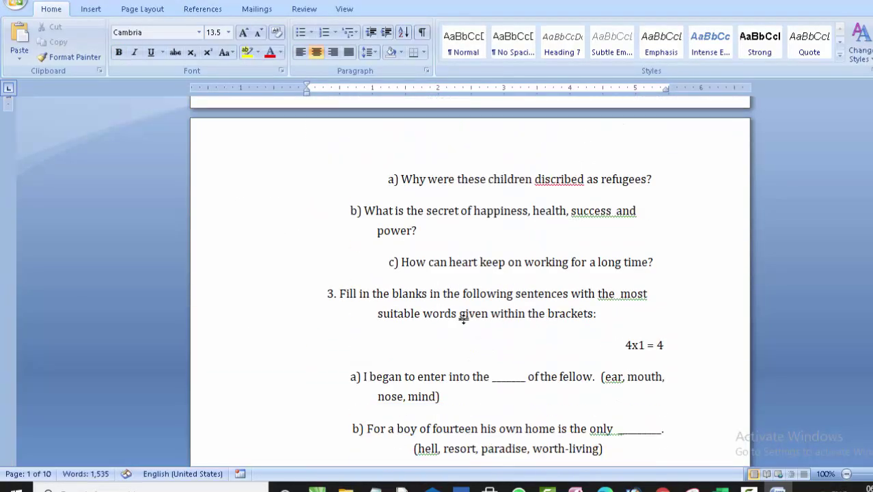
{"action": "scroll", "coordinate": [463, 319], "scroll_direction": "down", "scroll_amount": 4}
{"action": "scroll", "coordinate": [463, 318], "scroll_direction": "down", "scroll_amount": 4}
{"action": "scroll", "coordinate": [464, 319], "scroll_direction": "down", "scroll_amount": 5}
{"action": "scroll", "coordinate": [465, 319], "scroll_direction": "down", "scroll_amount": 5}
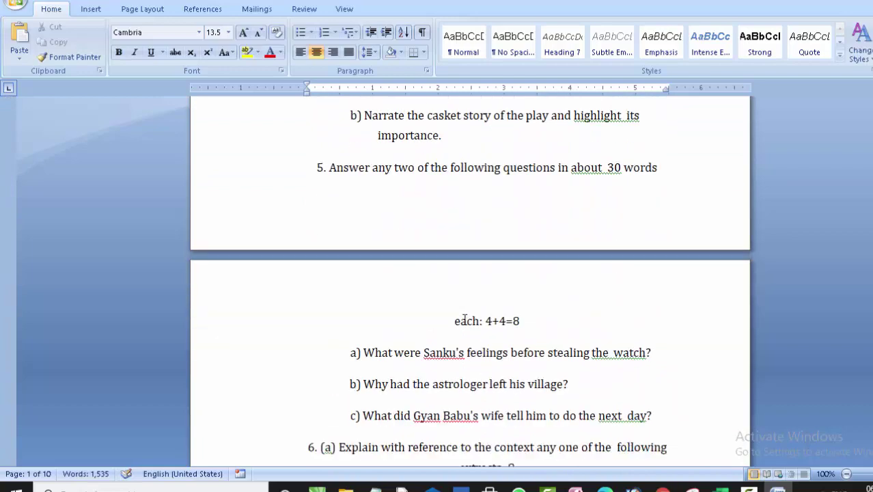
{"action": "scroll", "coordinate": [464, 319], "scroll_direction": "down", "scroll_amount": 5}
{"action": "scroll", "coordinate": [464, 319], "scroll_direction": "up", "scroll_amount": 6}
{"action": "scroll", "coordinate": [465, 319], "scroll_direction": "up", "scroll_amount": 4}
{"action": "scroll", "coordinate": [468, 319], "scroll_direction": "up", "scroll_amount": 6}
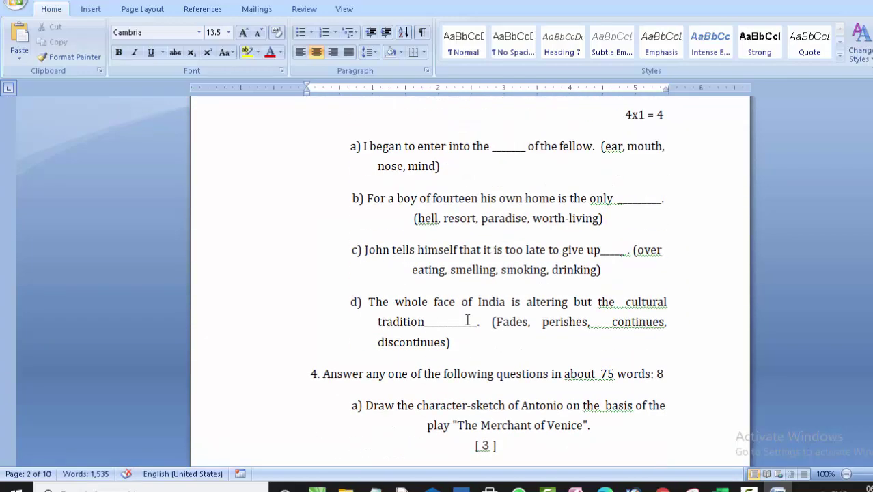
{"action": "scroll", "coordinate": [467, 319], "scroll_direction": "up", "scroll_amount": 5}
{"action": "scroll", "coordinate": [473, 318], "scroll_direction": "up", "scroll_amount": 3}
{"action": "scroll", "coordinate": [474, 318], "scroll_direction": "up", "scroll_amount": 6}
{"action": "scroll", "coordinate": [474, 321], "scroll_direction": "up", "scroll_amount": 5}
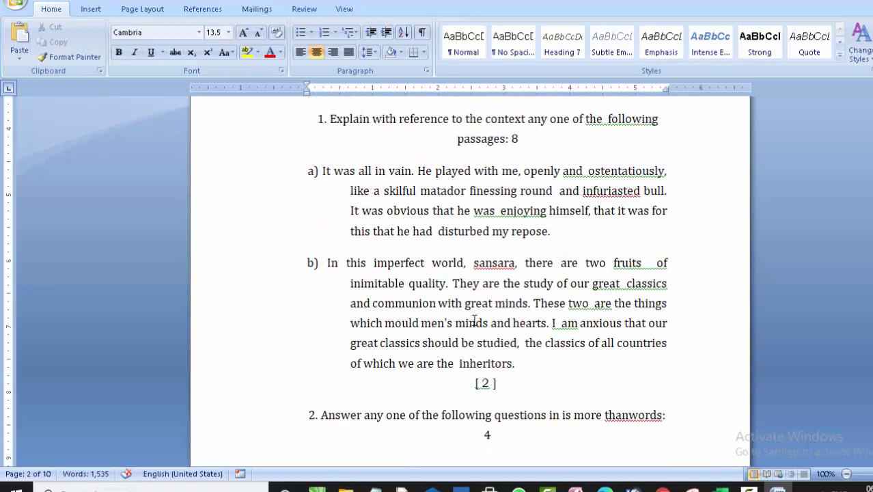
{"action": "scroll", "coordinate": [475, 320], "scroll_direction": "up", "scroll_amount": 5}
{"action": "scroll", "coordinate": [474, 319], "scroll_direction": "up", "scroll_amount": 4}
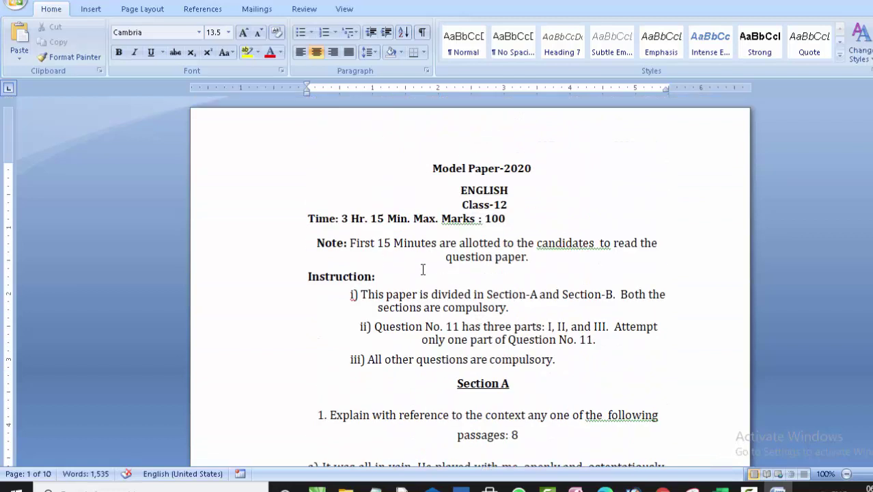